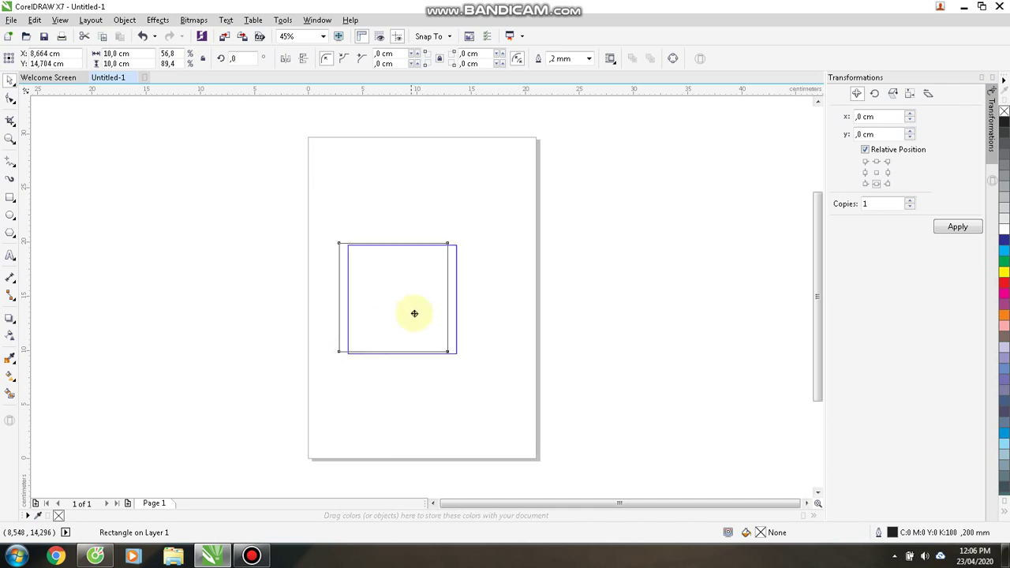
pyautogui.click(467, 326)
pyautogui.click(544, 318)
pyautogui.moveTo(169, 216); pyautogui.dragTo(570, 429)
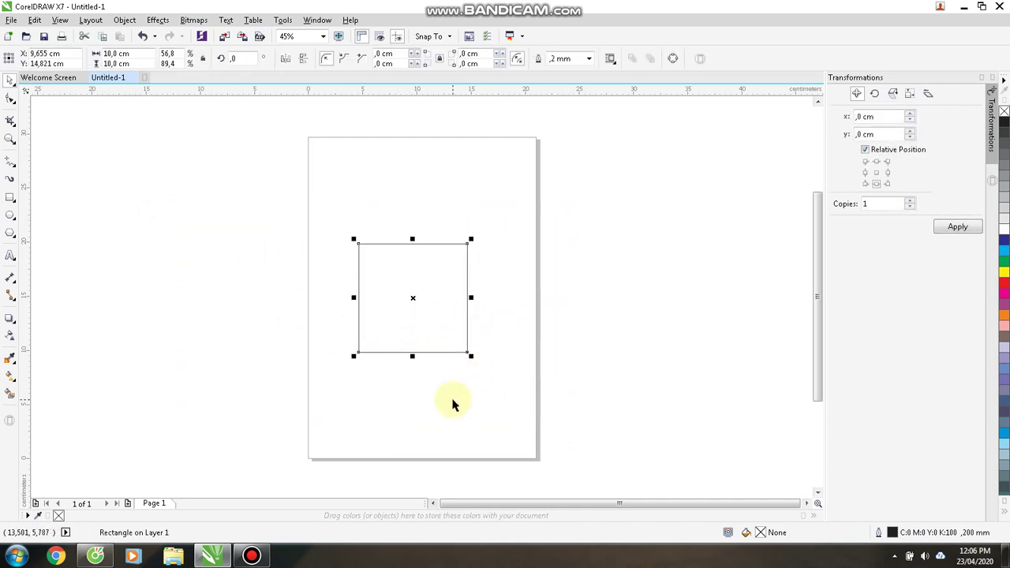
# - Set the document's drawing units to millimeters
pyautogui.click(151, 273)
pyautogui.click(308, 63)
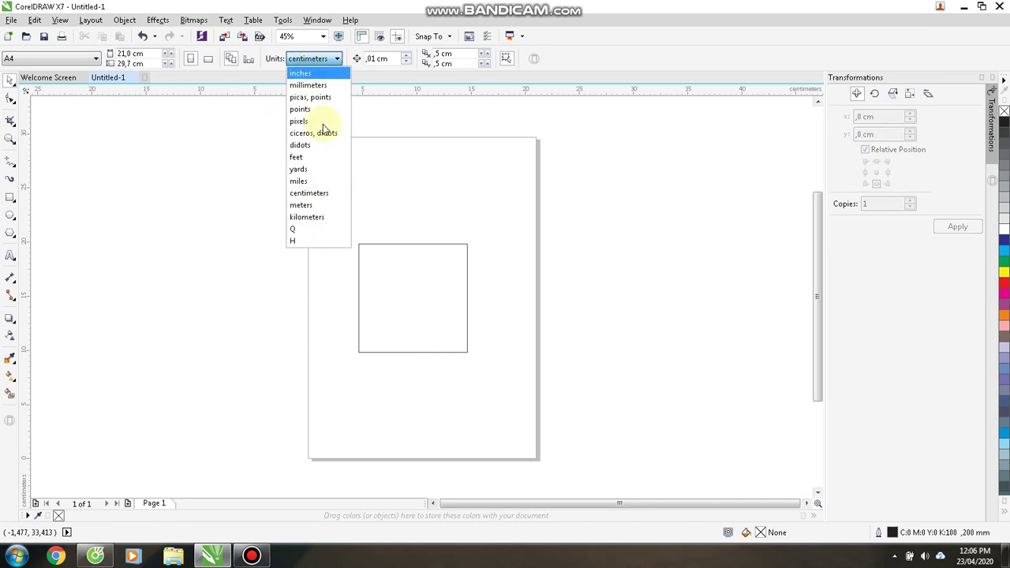
pyautogui.click(315, 86)
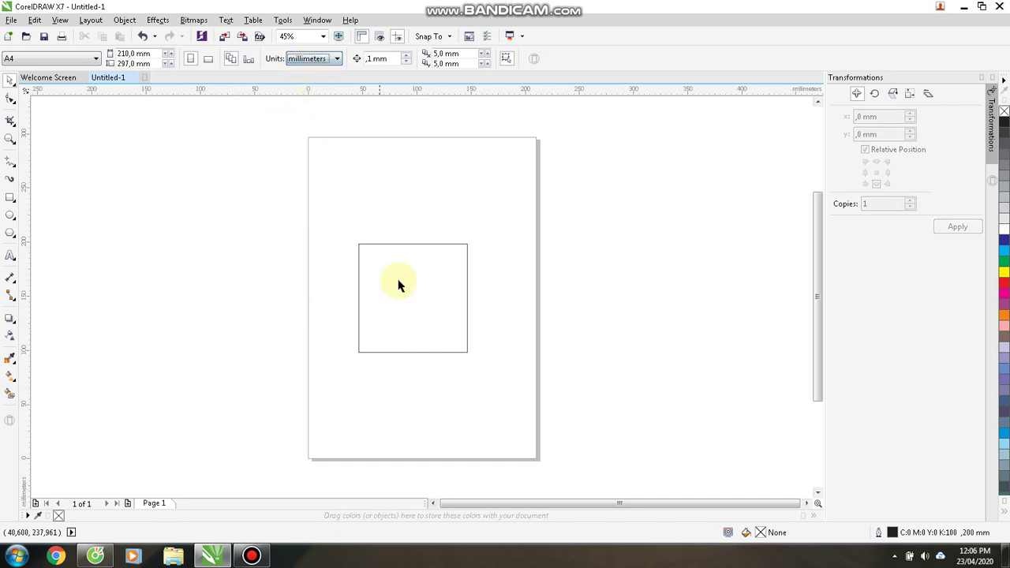
# - Delete the existing square and draw a rectangle about 155 mm by 118 mm across the page's left edge
pyautogui.click(416, 302)
pyautogui.click(380, 283)
pyautogui.click(380, 282)
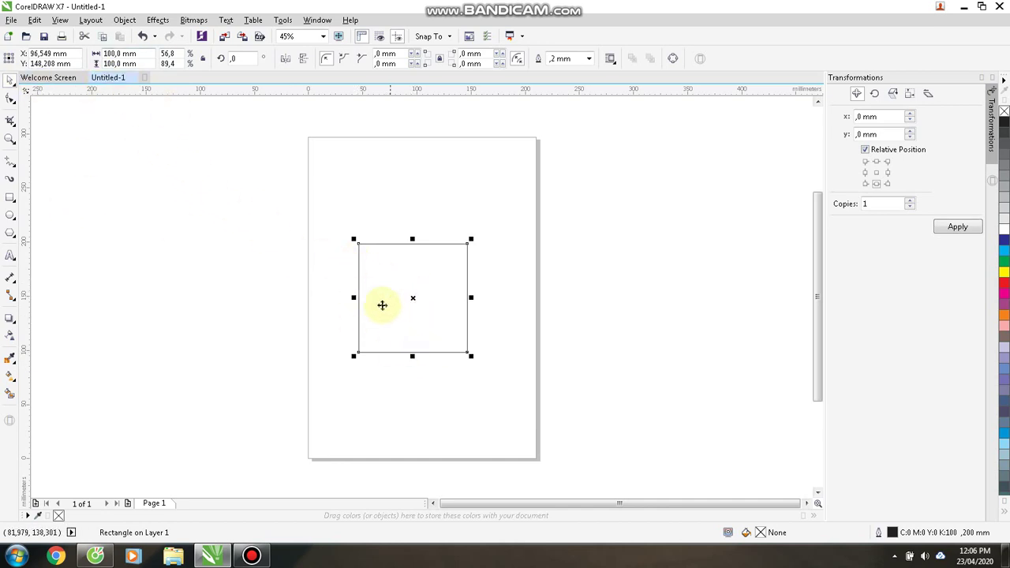
pyautogui.press('Delete')
pyautogui.click(9, 199)
pyautogui.moveTo(180, 229); pyautogui.dragTo(348, 356)
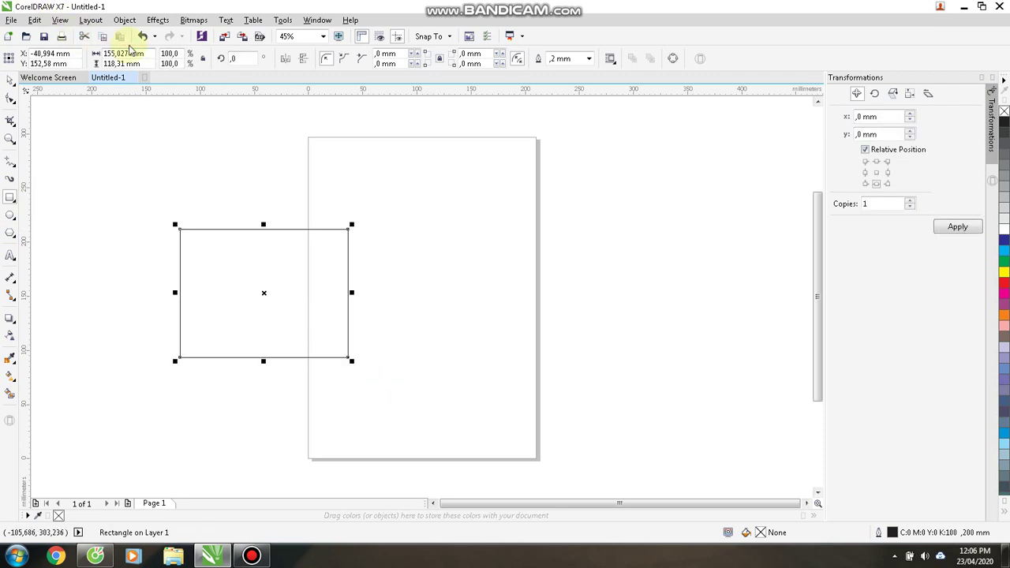
# - Set the new rectangle's width and height to 100 mm each
pyautogui.click(148, 55)
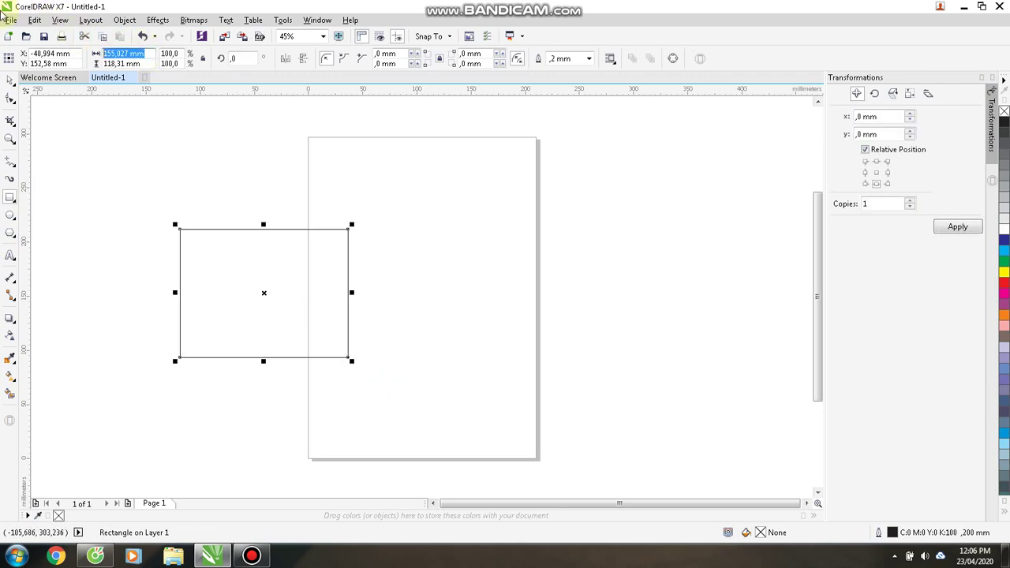
pyautogui.write('100')
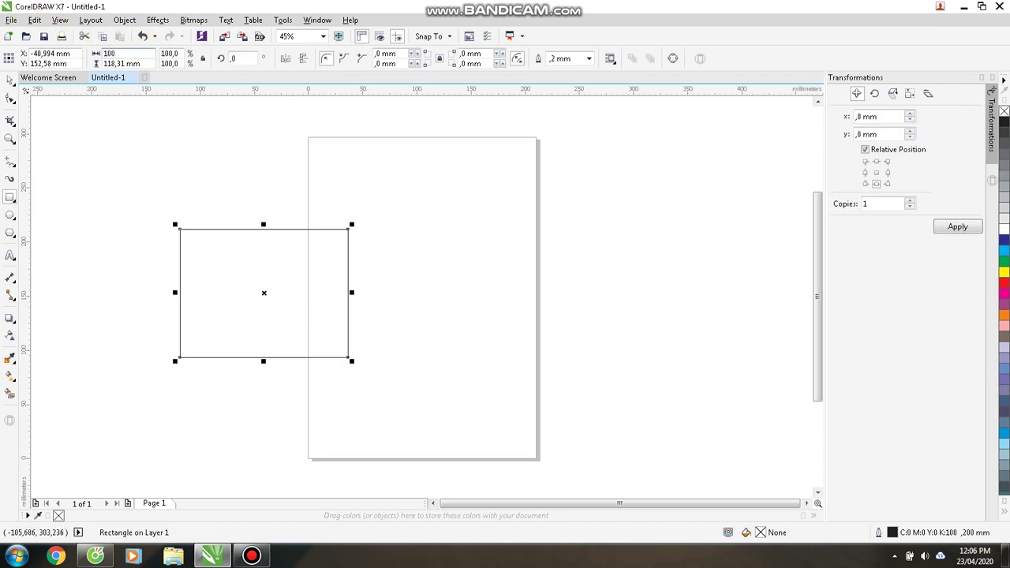
pyautogui.press('Tab')
pyautogui.write('4')
pyautogui.press('Return')
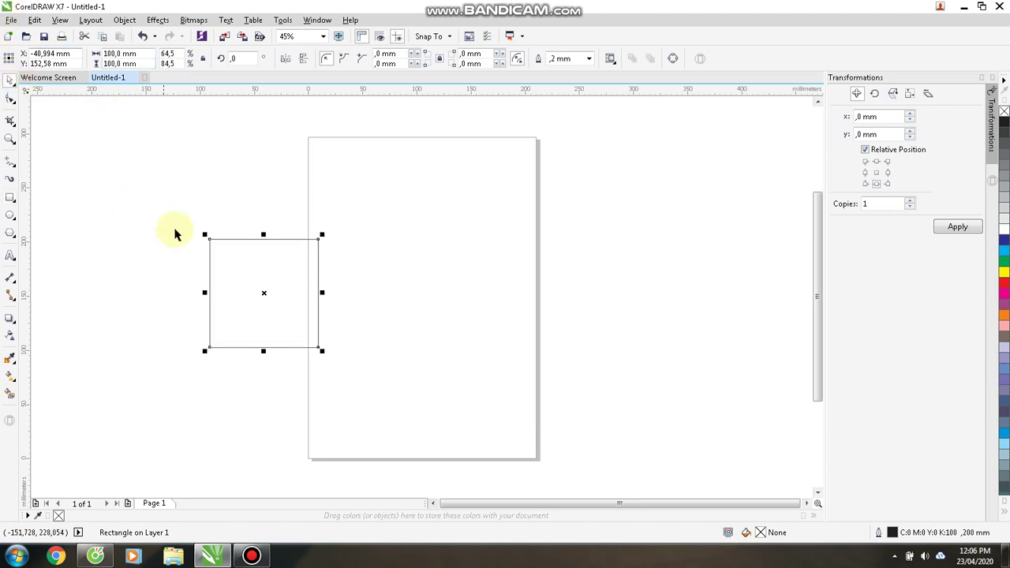
# - Move the square just outside the page's left edge and check its width and height values
pyautogui.moveTo(260, 282); pyautogui.dragTo(203, 274)
pyautogui.click(119, 53)
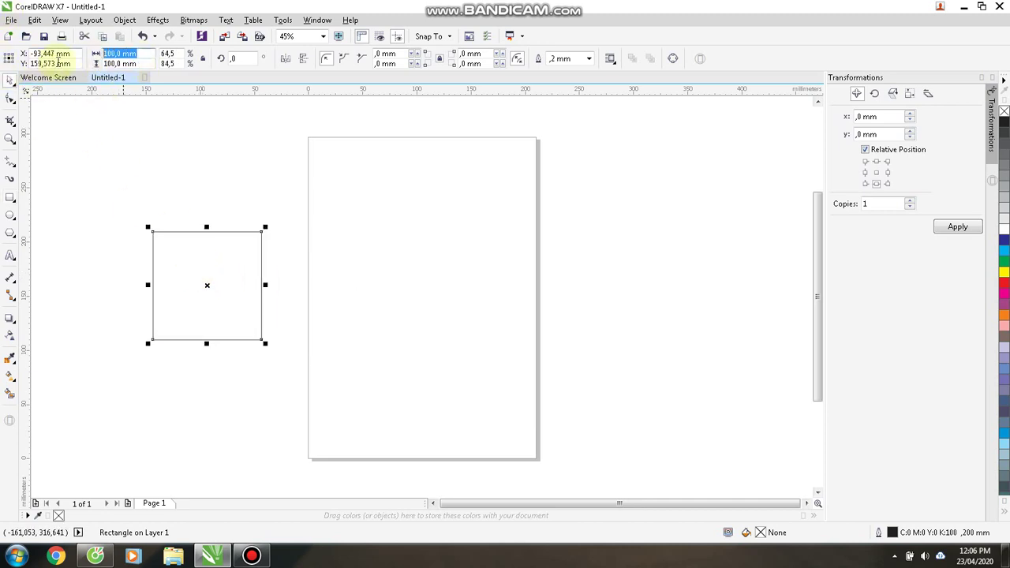
pyautogui.click(103, 63)
pyautogui.click(139, 54)
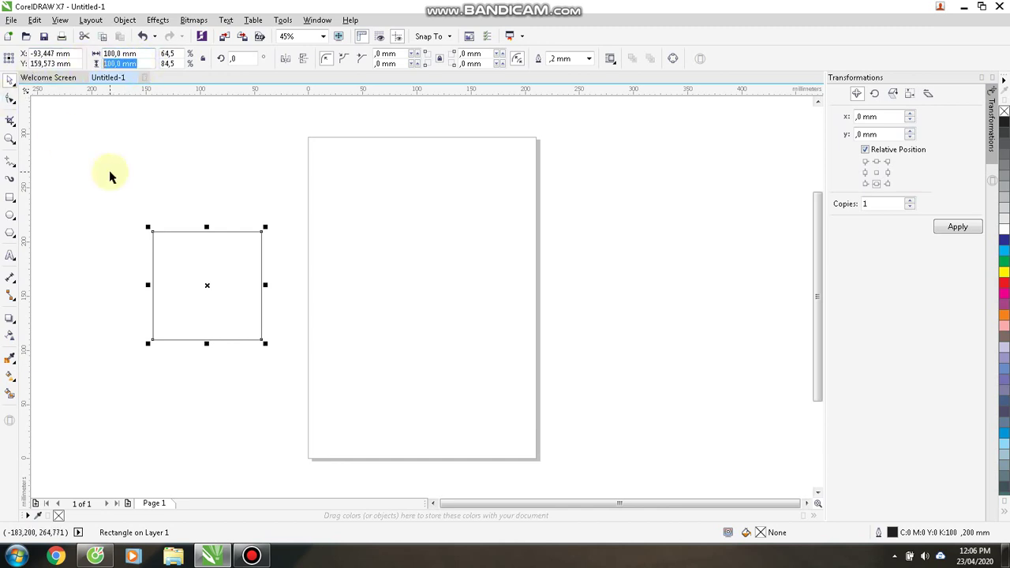
pyautogui.moveTo(216, 273); pyautogui.dragTo(258, 302)
pyautogui.click(150, 247)
pyautogui.click(233, 337)
pyautogui.moveTo(234, 337); pyautogui.dragTo(240, 289)
pyautogui.click(124, 203)
pyautogui.moveTo(123, 203); pyautogui.dragTo(372, 368)
pyautogui.moveTo(235, 260); pyautogui.dragTo(245, 288)
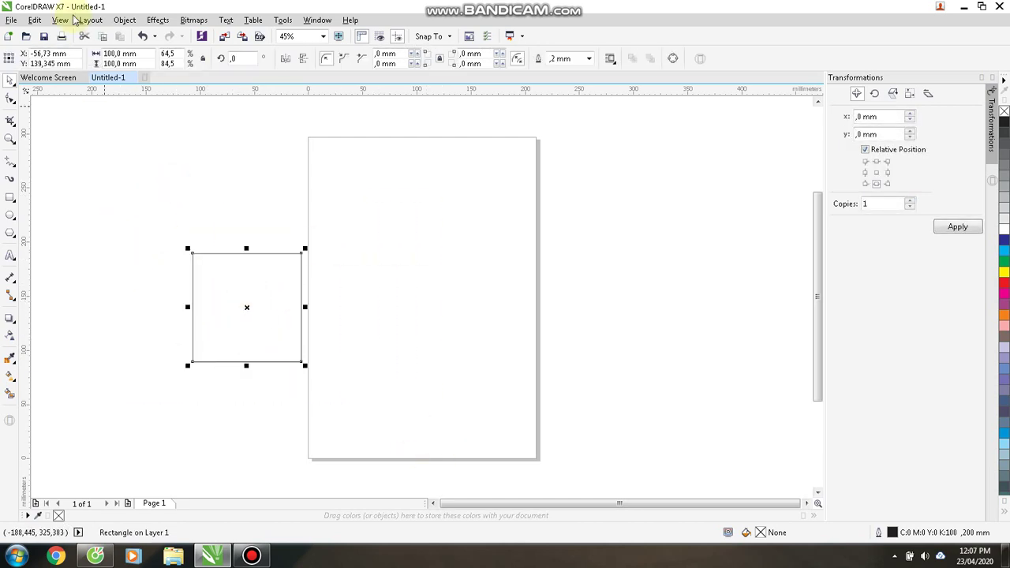
pyautogui.click(149, 54)
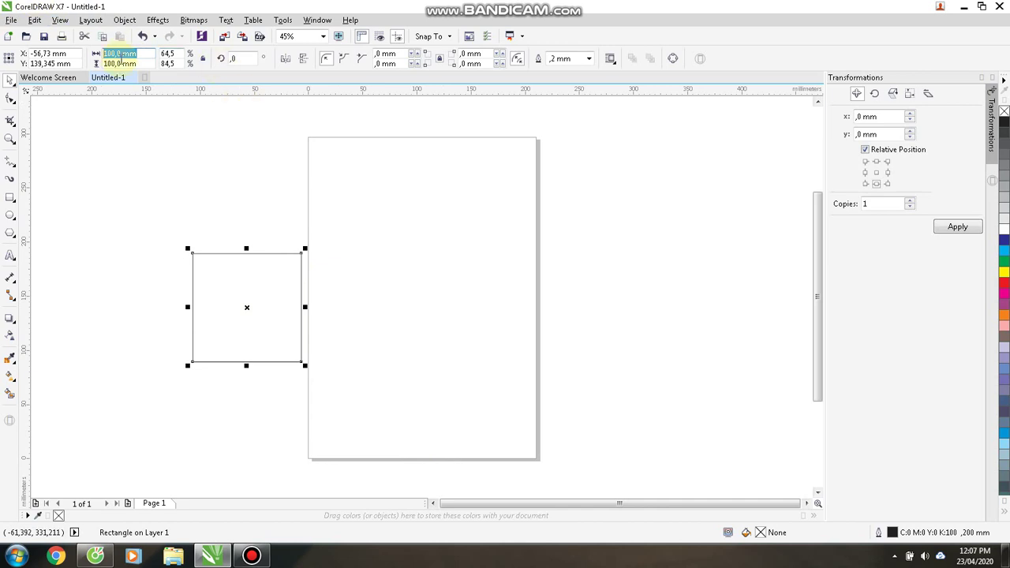
pyautogui.press('Tab')
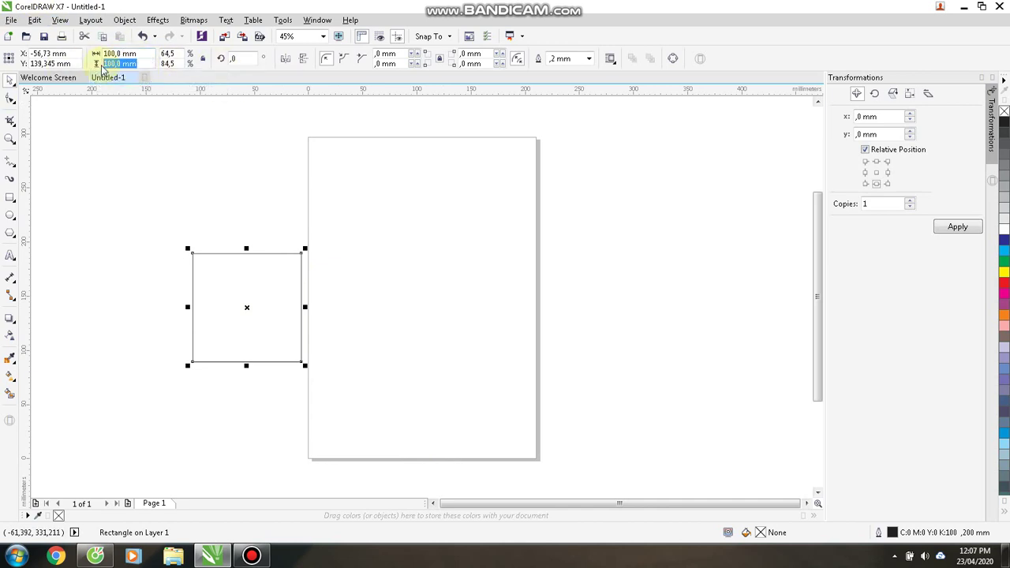
pyautogui.click(166, 207)
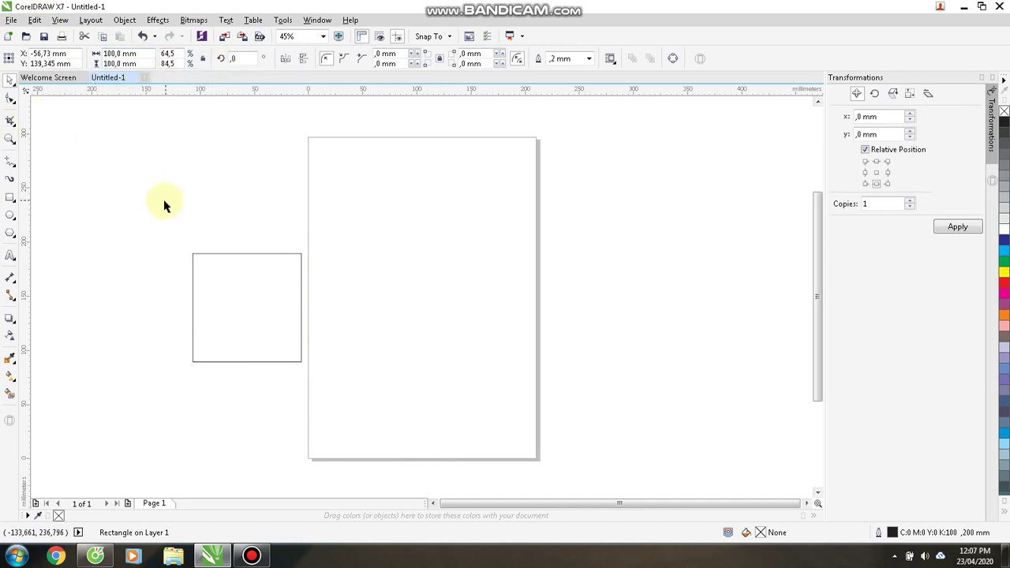
# - Set the document's drawing units to centimeters
pyautogui.click(262, 315)
pyautogui.click(203, 218)
pyautogui.click(308, 59)
pyautogui.click(321, 199)
# - Move the square onto the page, centred at about X 8.7 cm and Y 15.6 cm
pyautogui.moveTo(170, 223); pyautogui.dragTo(395, 415)
pyautogui.click(149, 182)
pyautogui.click(300, 271)
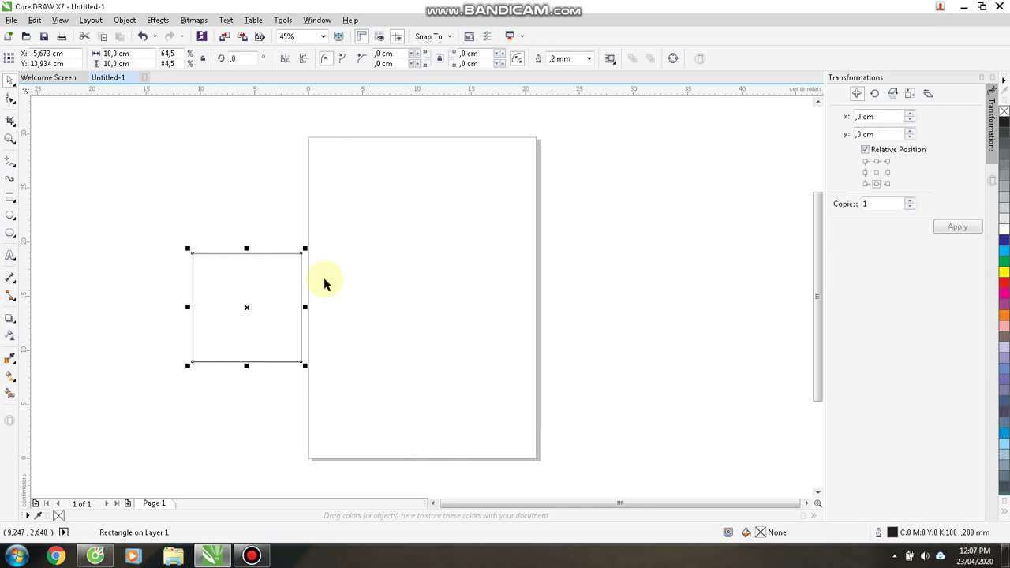
pyautogui.click(105, 158)
pyautogui.moveTo(106, 158); pyautogui.dragTo(450, 416)
pyautogui.click(351, 189)
pyautogui.click(271, 329)
pyautogui.moveTo(271, 329); pyautogui.dragTo(417, 323)
pyautogui.click(207, 241)
pyautogui.click(419, 307)
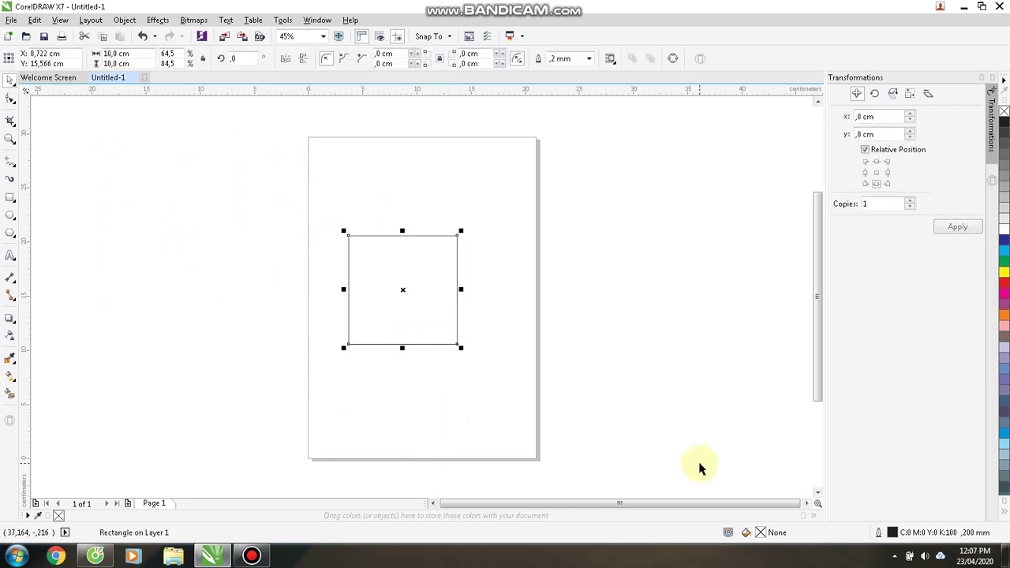
# - Switch to the Windows Control Panel and open the additional format settings of Region and Language
pyautogui.click(966, 7)
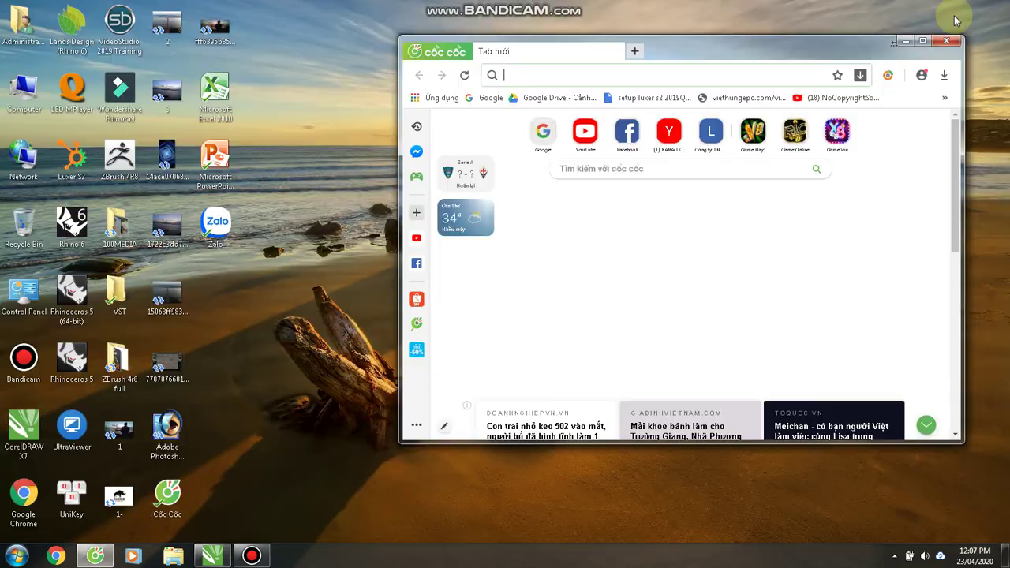
pyautogui.click(905, 44)
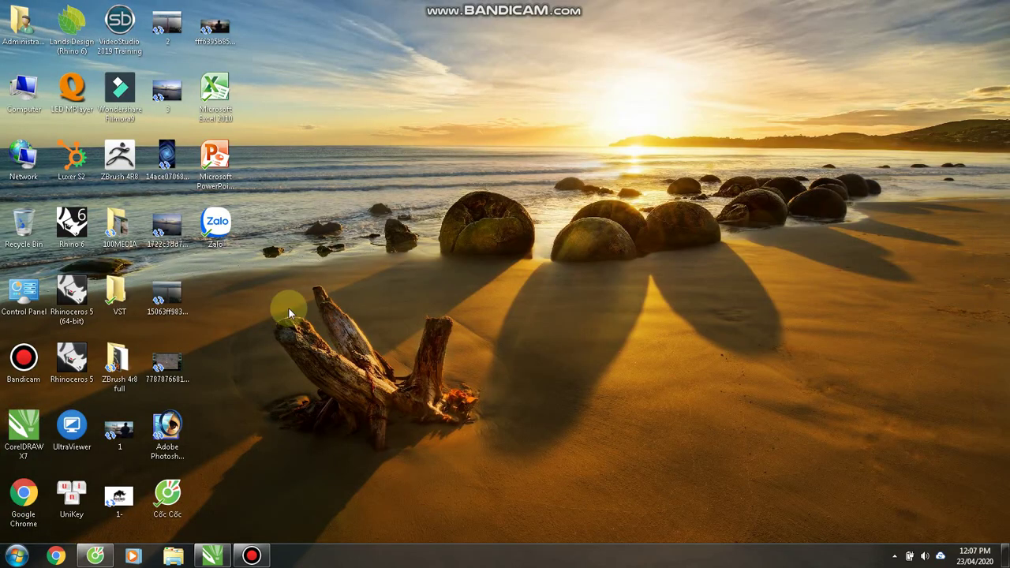
pyautogui.doubleClick(19, 300)
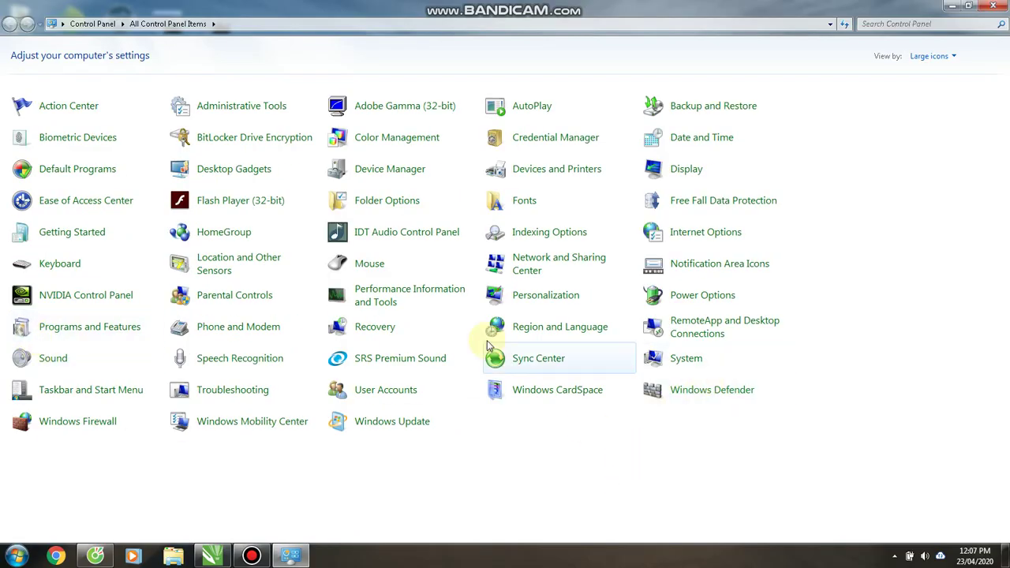
pyautogui.click(550, 333)
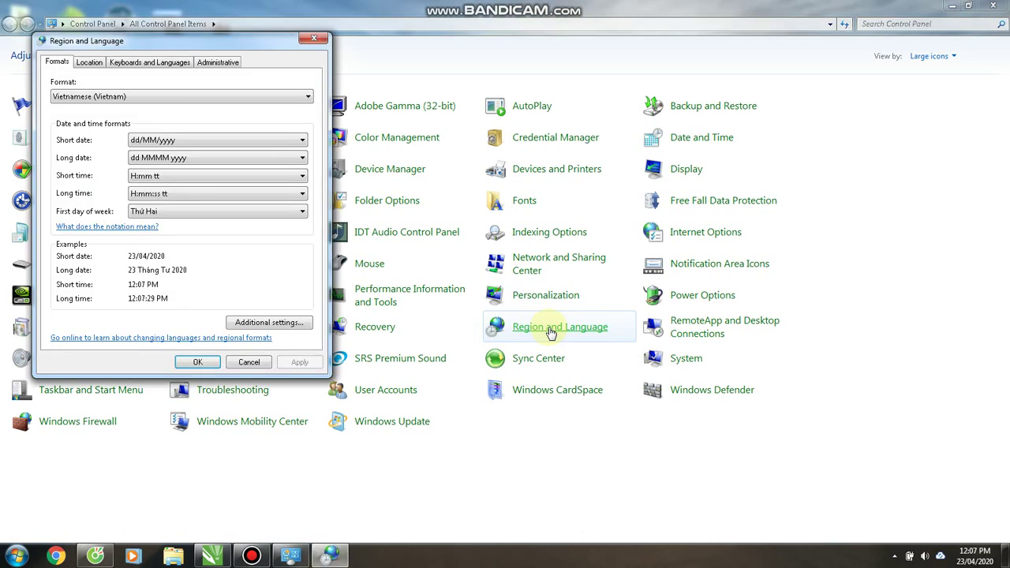
pyautogui.moveTo(219, 41); pyautogui.dragTo(323, 162)
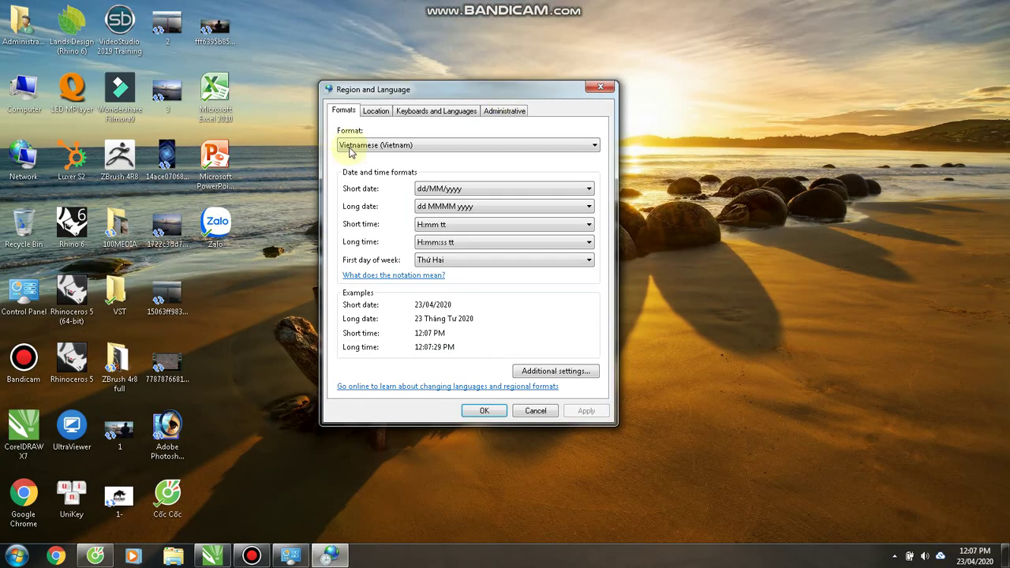
pyautogui.moveTo(443, 89); pyautogui.dragTo(525, 77)
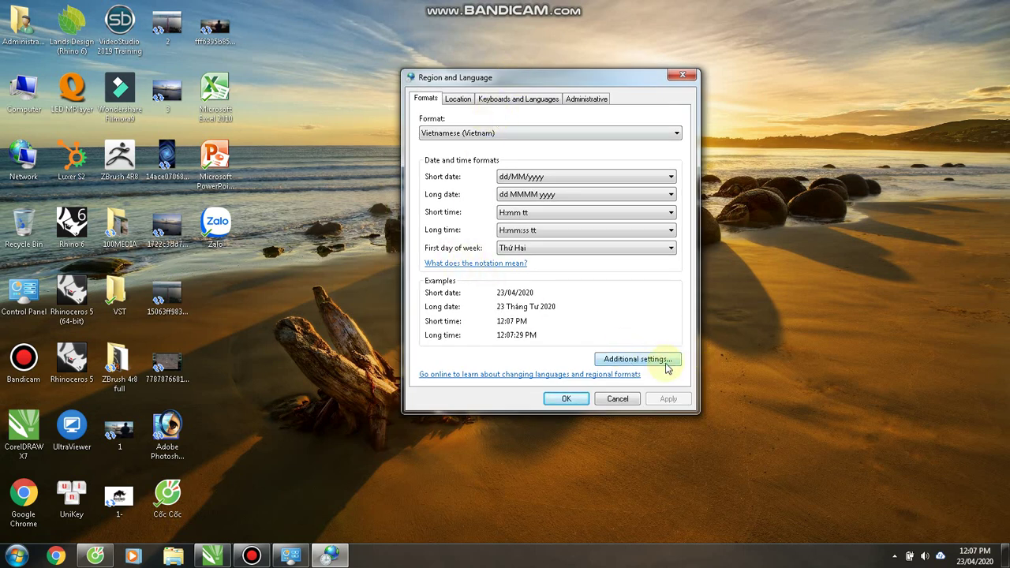
pyautogui.click(638, 360)
pyautogui.moveTo(550, 130); pyautogui.dragTo(475, 85)
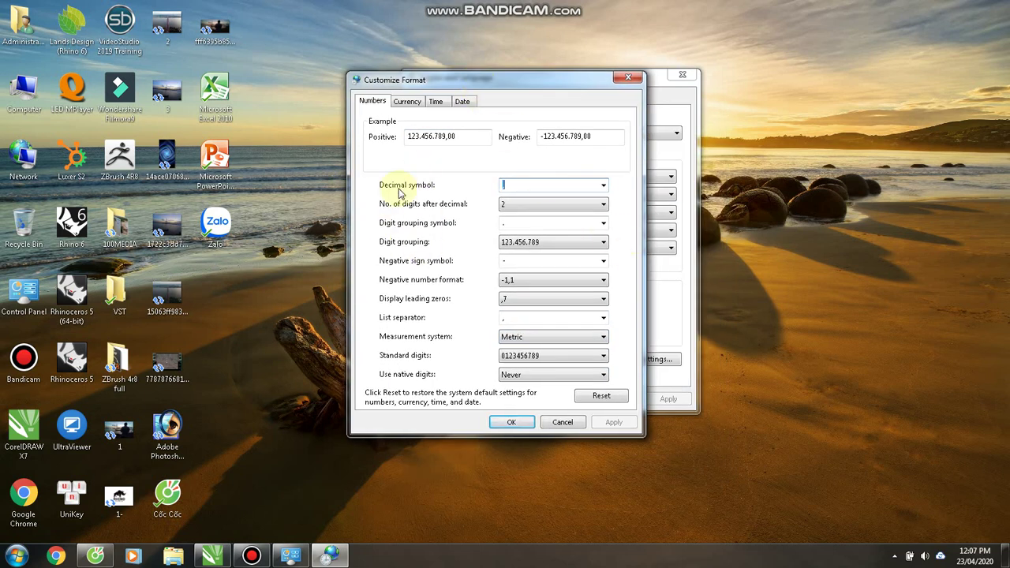
# - Examine the available decimal symbol choices for the number format
pyautogui.click(520, 187)
pyautogui.doubleClick(537, 186)
pyautogui.click(604, 186)
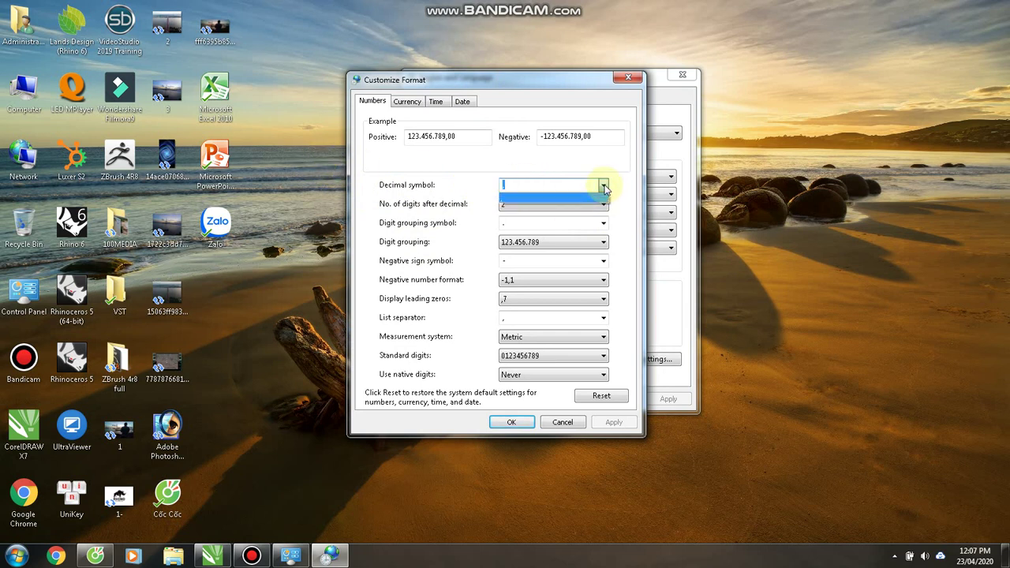
pyautogui.click(605, 187)
pyautogui.click(506, 185)
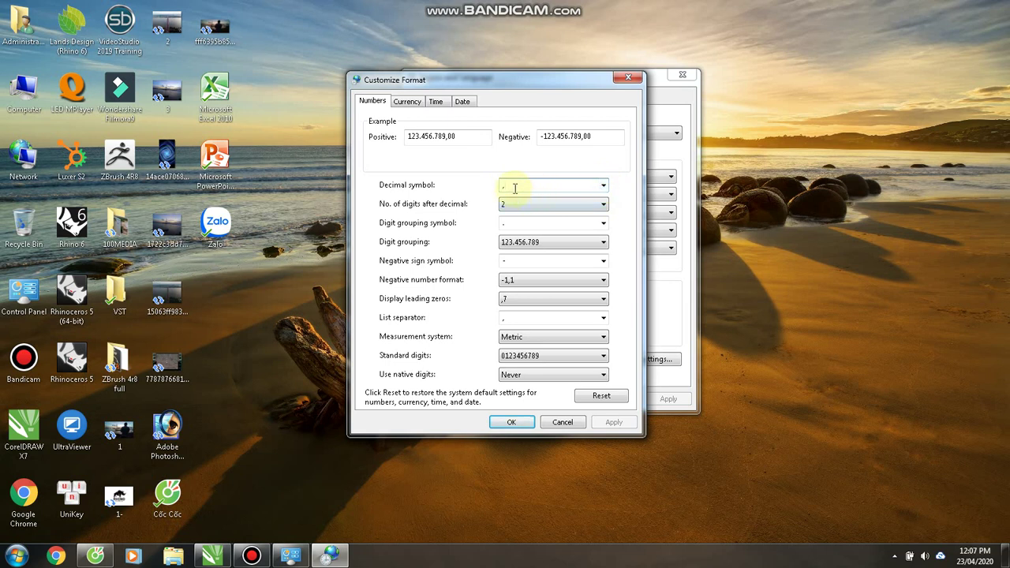
pyautogui.click(604, 187)
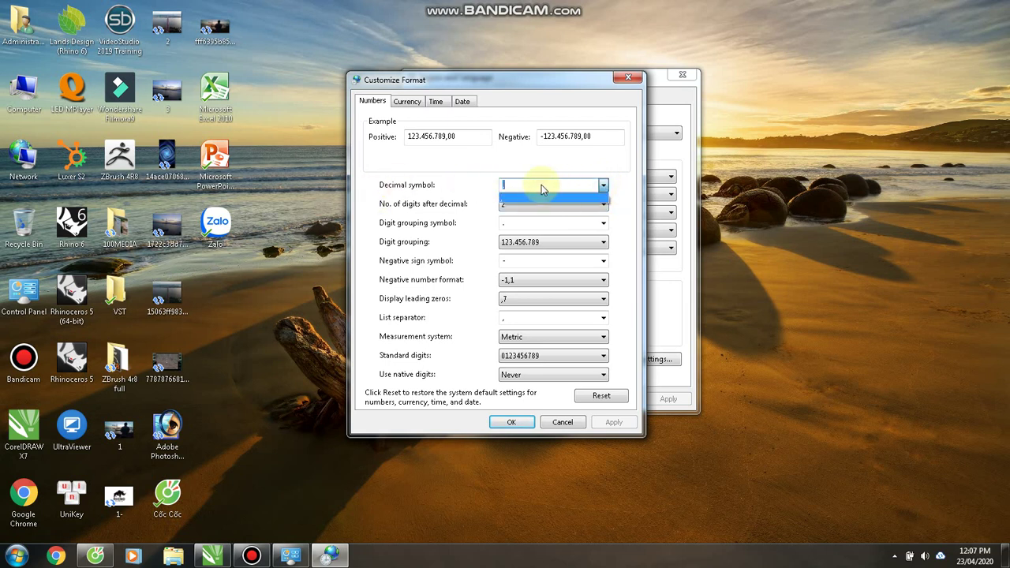
pyautogui.click(628, 228)
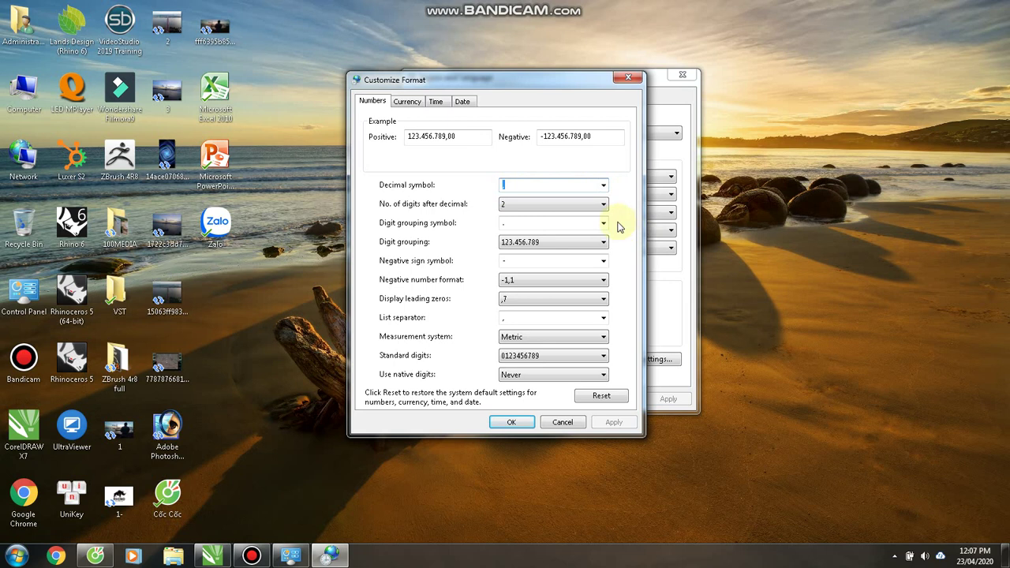
# - Choose the full stop as the digit grouping symbol for the number format
pyautogui.click(604, 241)
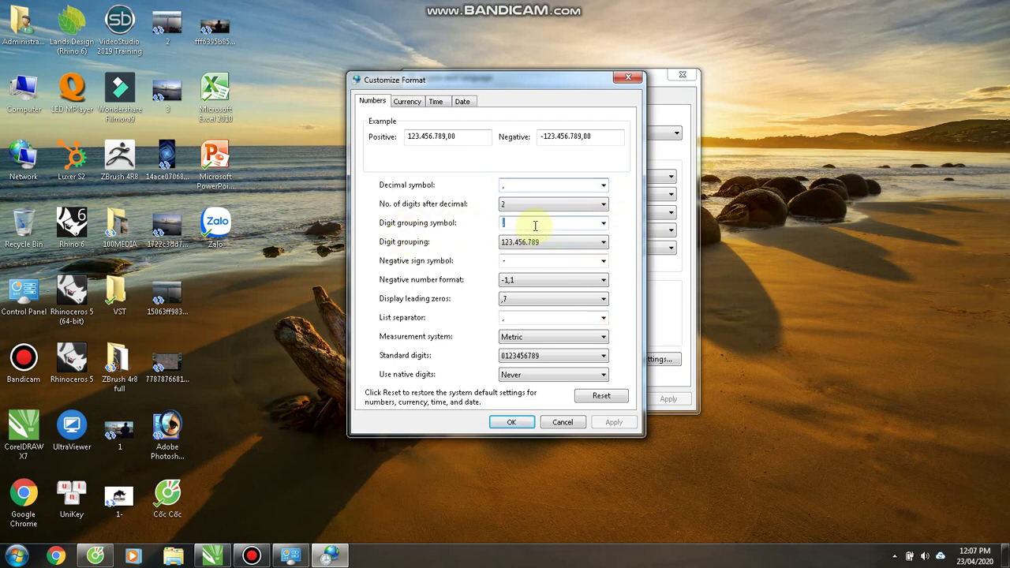
pyautogui.click(604, 225)
pyautogui.click(604, 226)
pyautogui.click(604, 225)
pyautogui.click(604, 226)
pyautogui.click(604, 225)
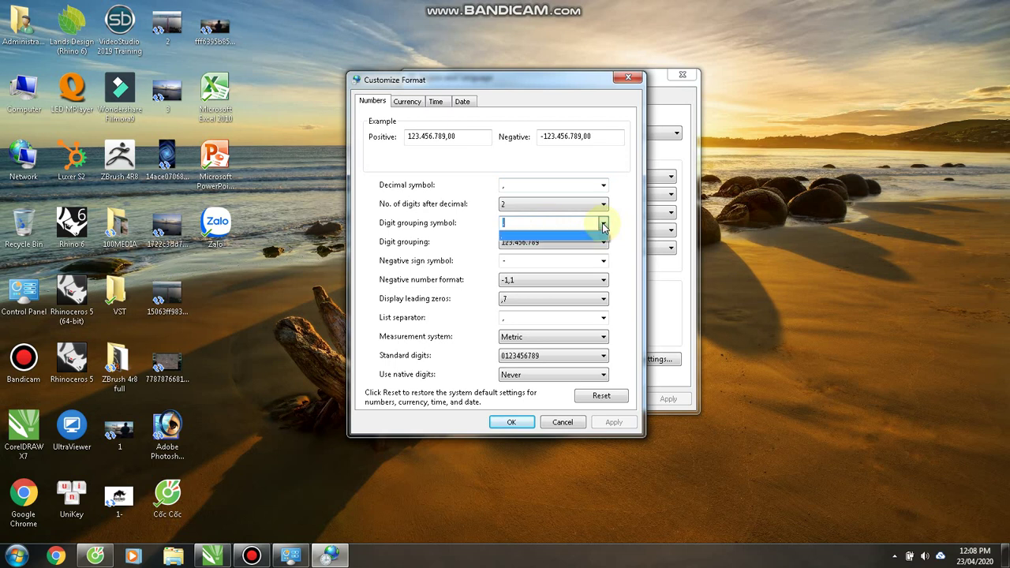
pyautogui.click(509, 239)
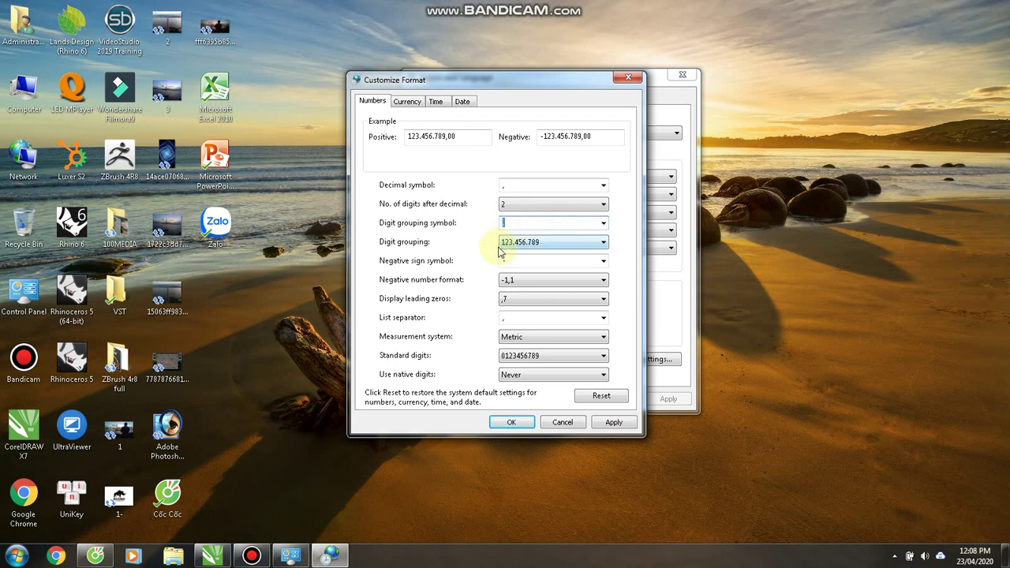
# - Choose the comma as the decimal symbol for the currency format and select its digit grouping symbol
pyautogui.click(406, 103)
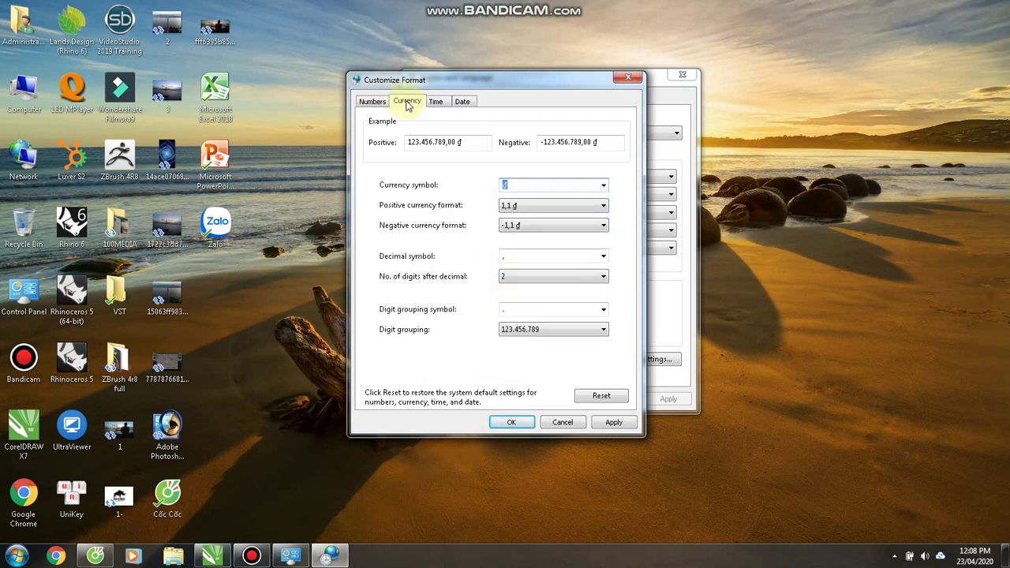
pyautogui.click(570, 256)
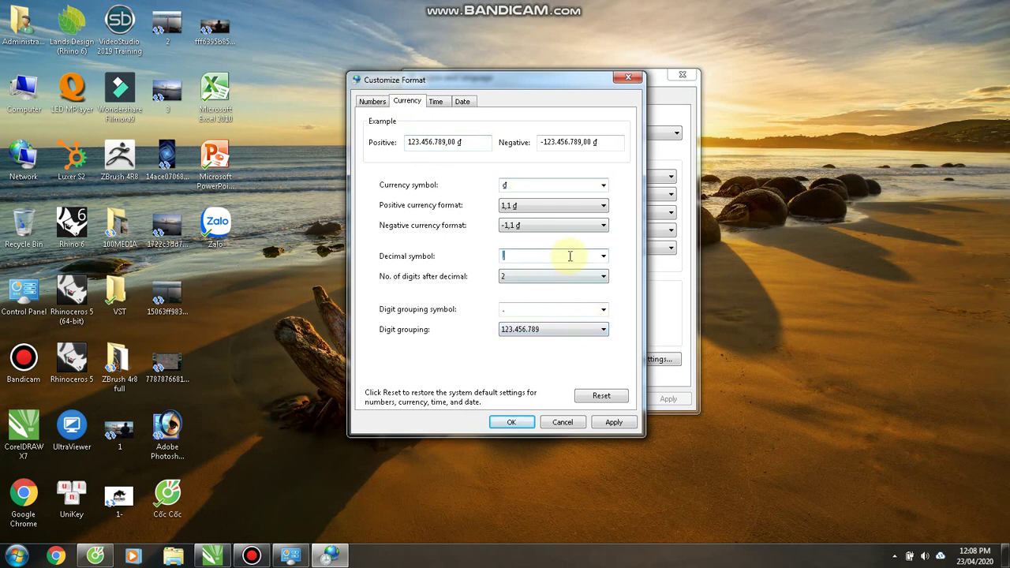
pyautogui.click(604, 258)
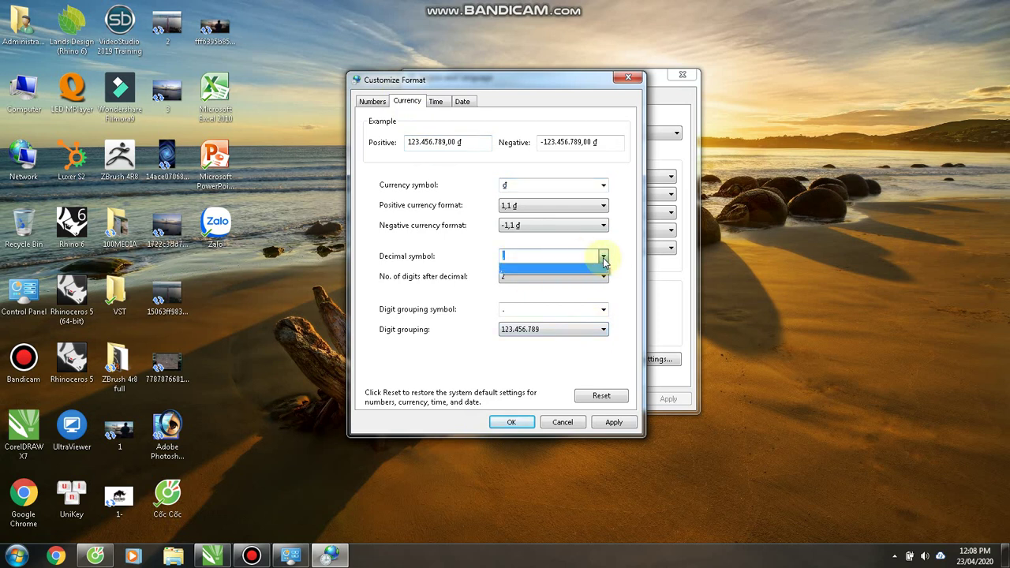
pyautogui.click(436, 257)
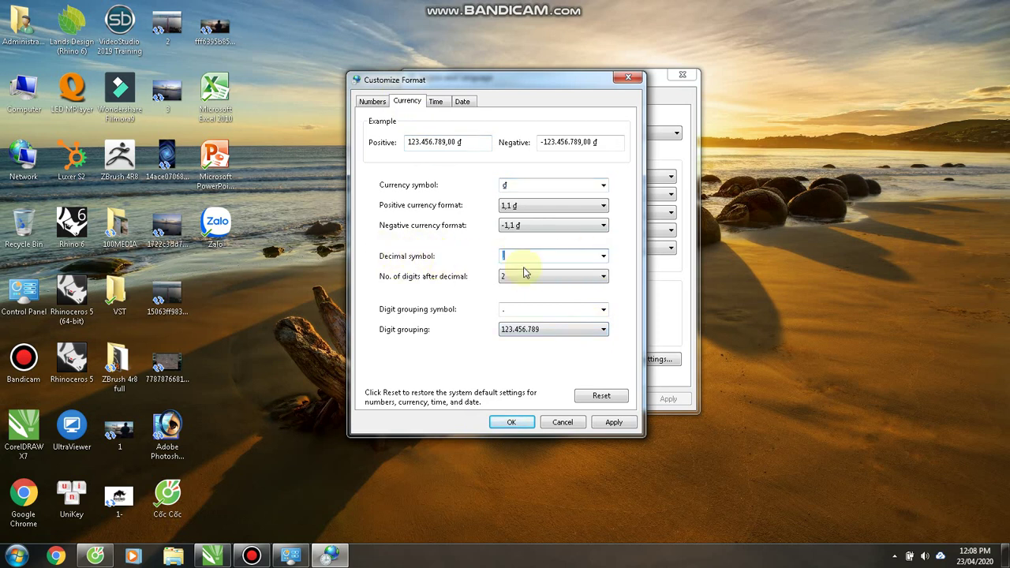
pyautogui.click(605, 256)
pyautogui.click(528, 273)
pyautogui.click(527, 312)
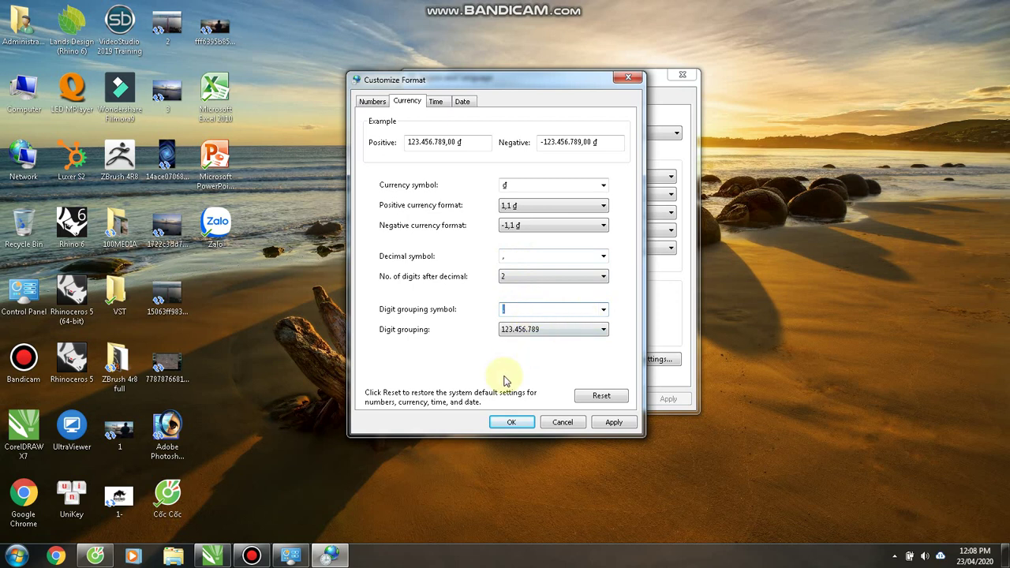
# - Apply the currency format settings and review the choices for the positive and negative currency formats
pyautogui.click(612, 424)
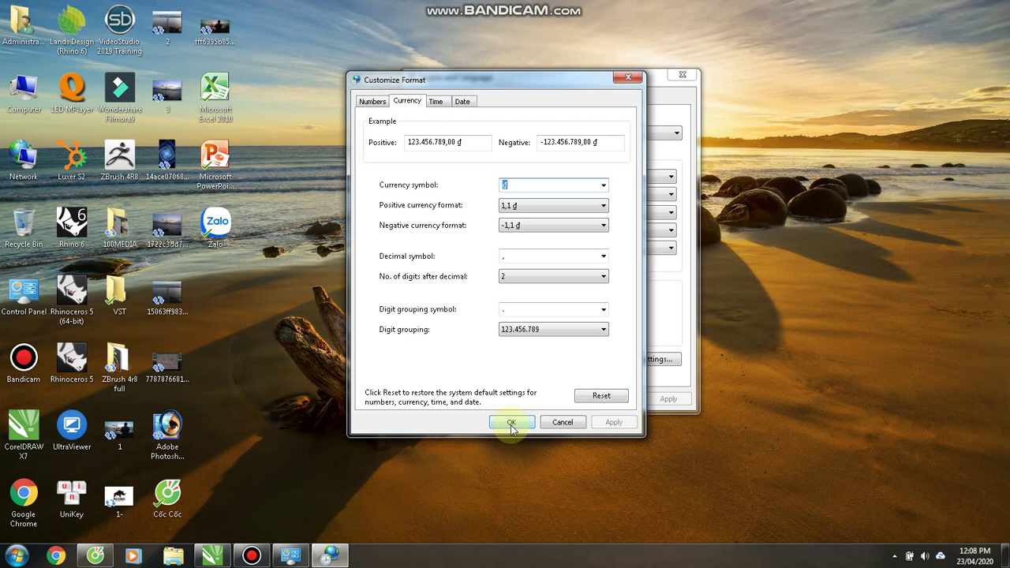
pyautogui.click(552, 207)
pyautogui.click(552, 207)
pyautogui.click(565, 222)
pyautogui.click(564, 223)
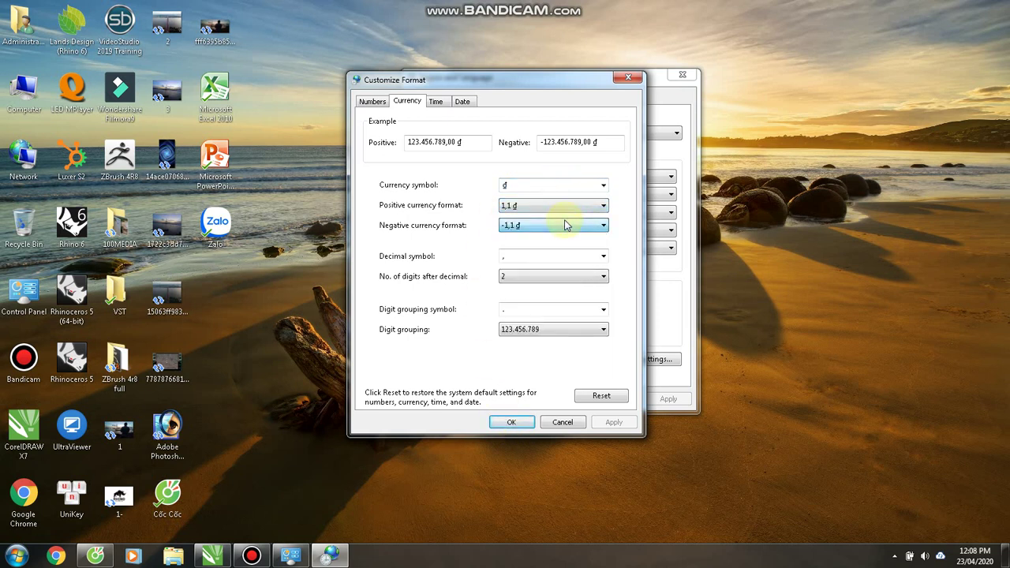
# - Review the time and date formats and the number format's decimal symbol, decimal digits and digit grouping symbol
pyautogui.click(438, 102)
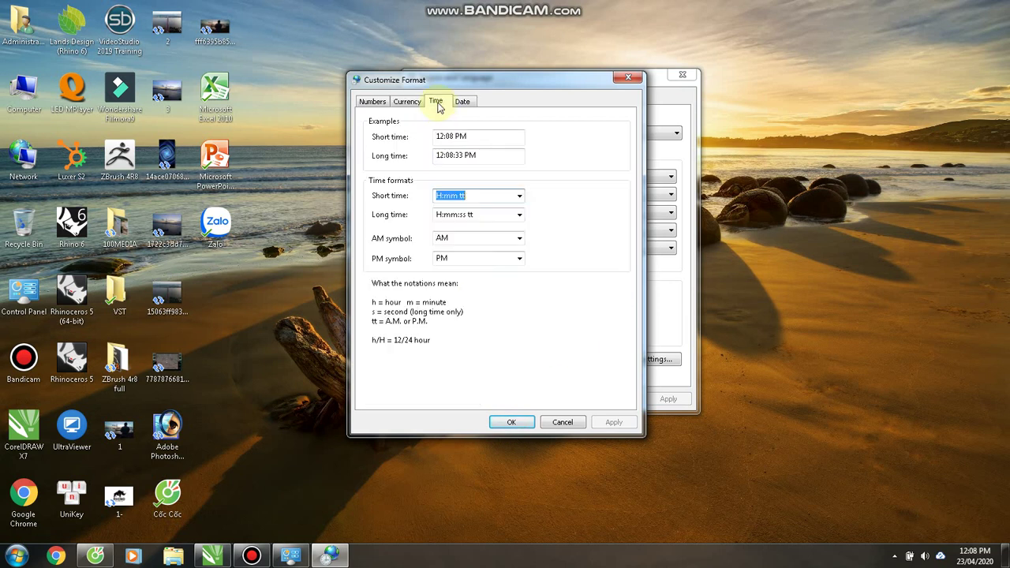
pyautogui.click(463, 102)
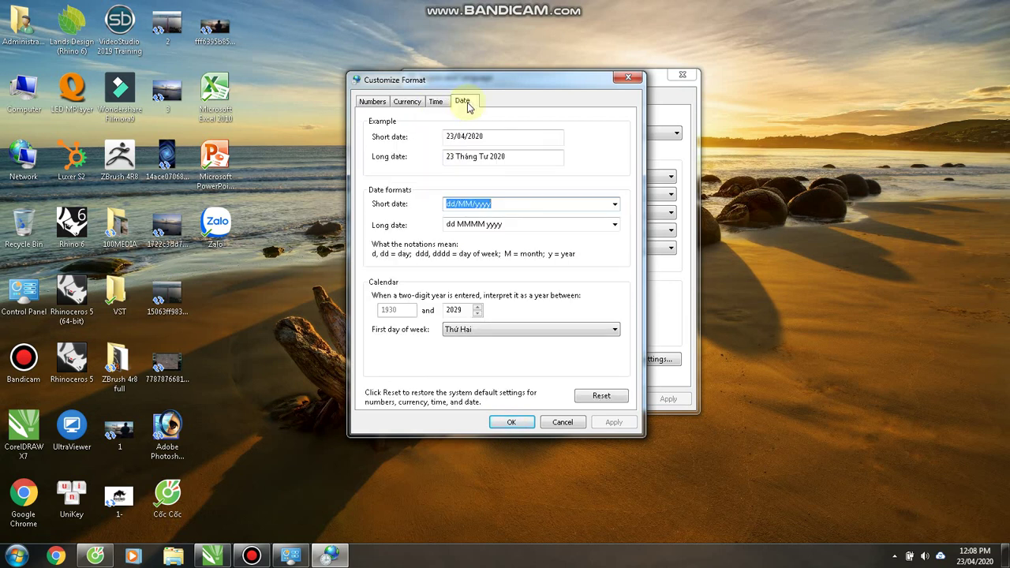
pyautogui.click(372, 101)
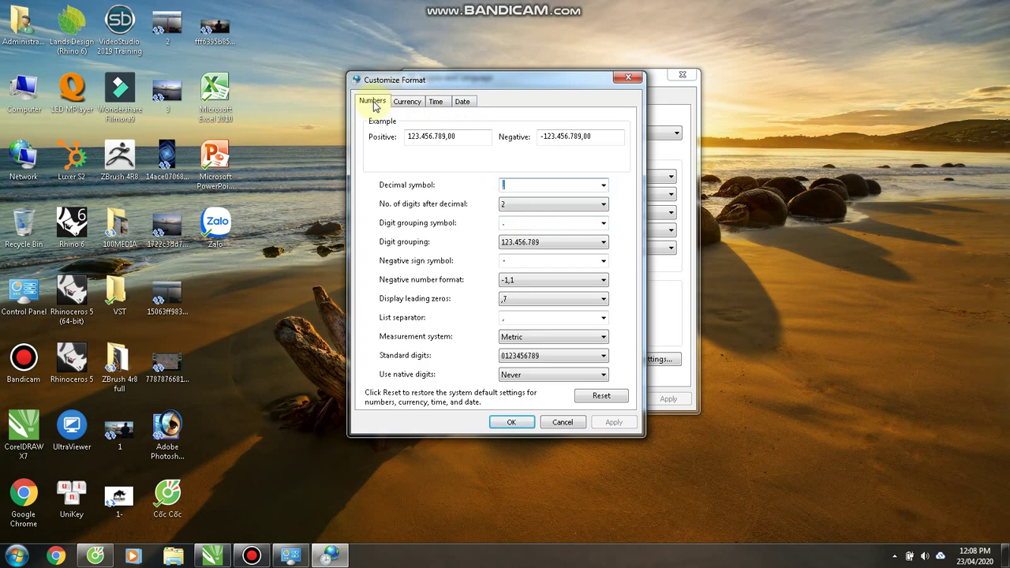
pyautogui.doubleClick(514, 185)
pyautogui.doubleClick(521, 224)
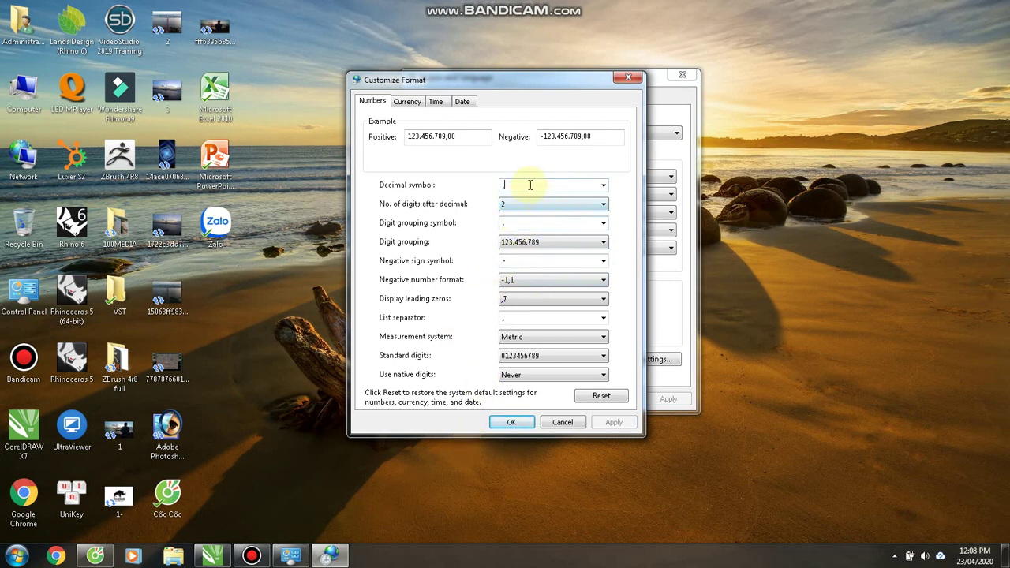
pyautogui.click(521, 204)
pyautogui.click(524, 204)
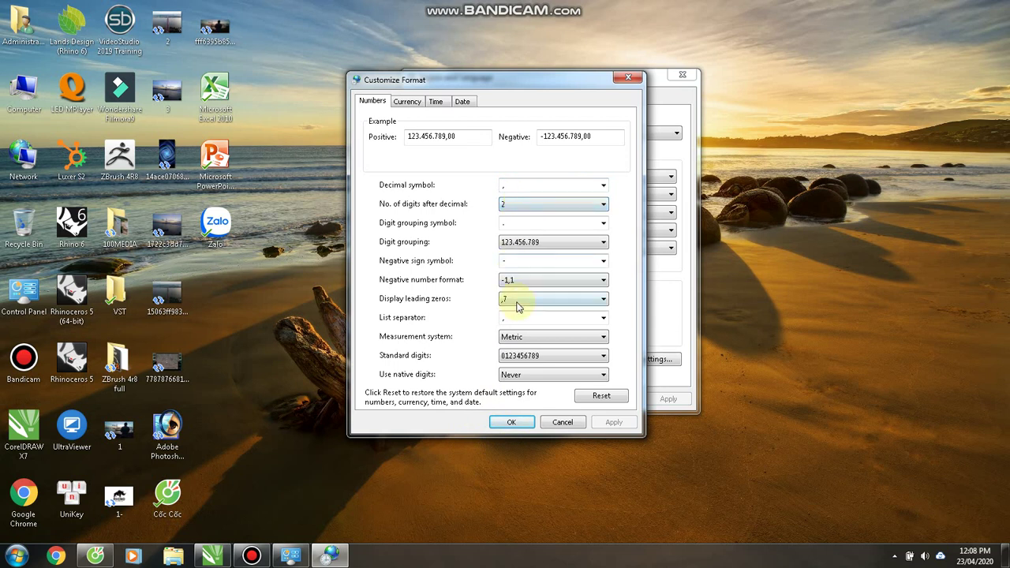
# - Check the negative number format choices, and switch the display of leading zeros to 0,7 and back to ,7
pyautogui.click(533, 282)
pyautogui.click(533, 283)
pyautogui.click(529, 305)
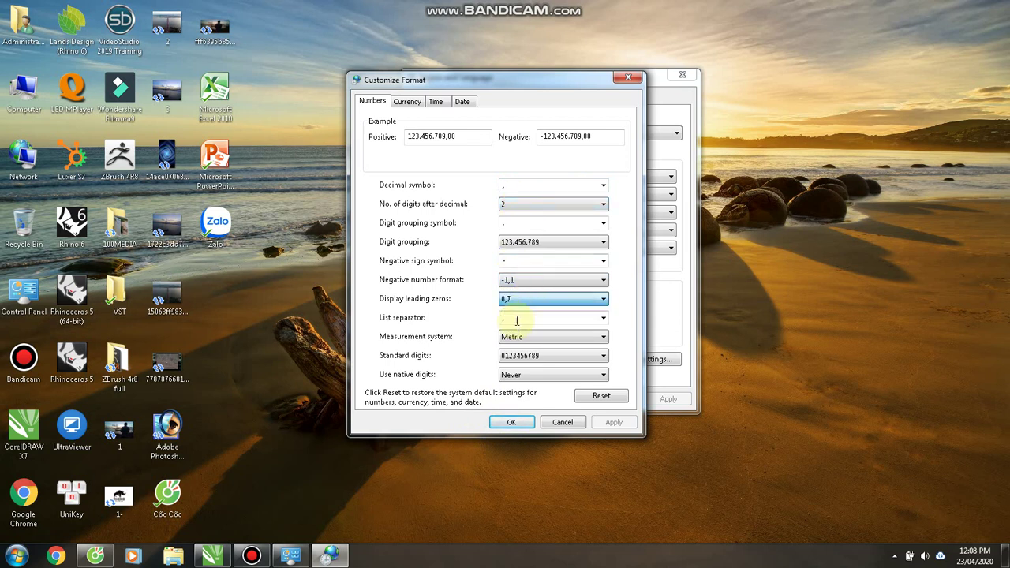
pyautogui.click(517, 321)
pyautogui.click(523, 305)
pyautogui.click(521, 313)
pyautogui.click(520, 316)
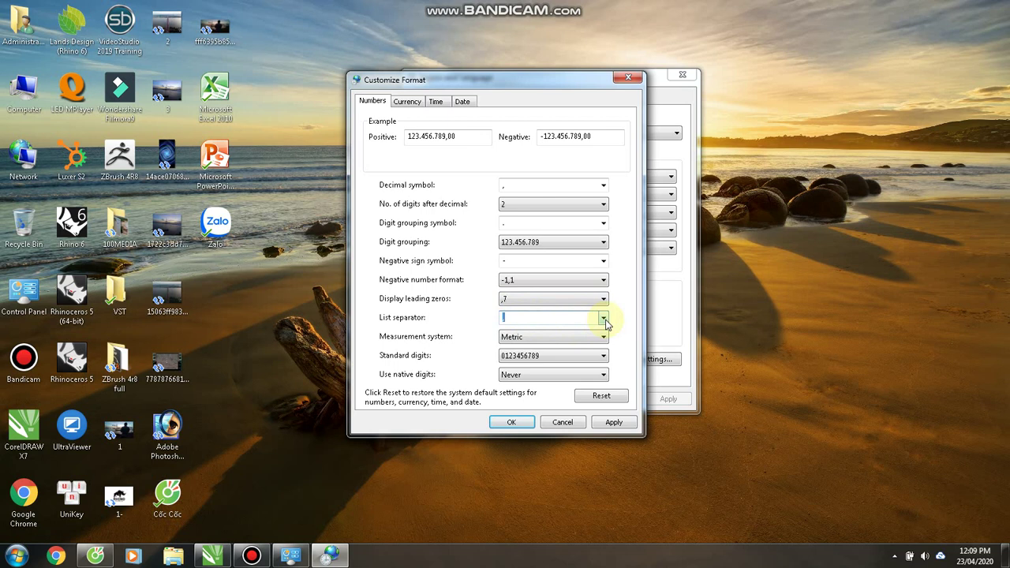
# - Check the list separator choices and set the measurement system of the number format to U.S
pyautogui.click(605, 319)
pyautogui.click(605, 318)
pyautogui.click(550, 338)
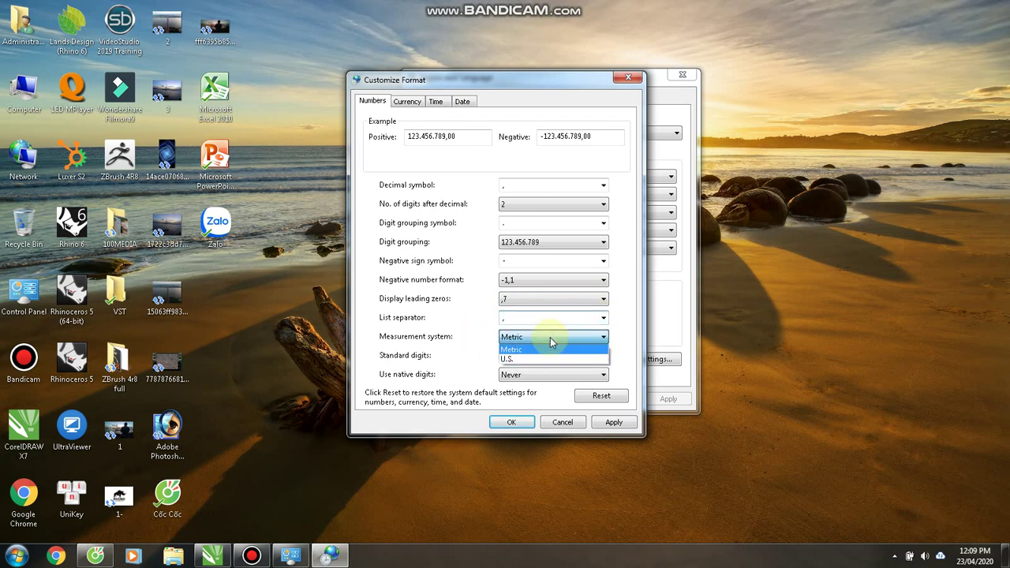
pyautogui.click(513, 360)
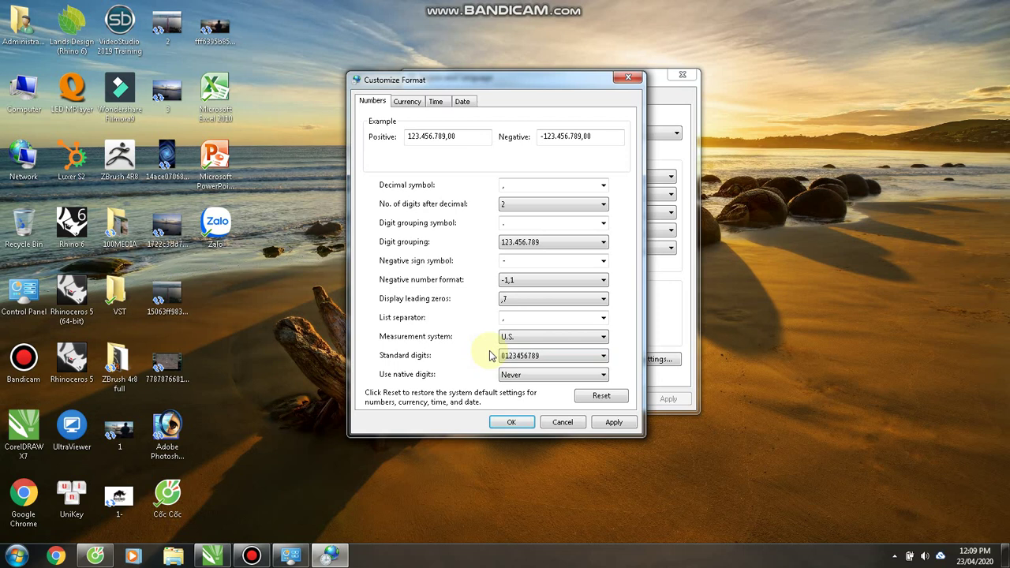
pyautogui.click(534, 339)
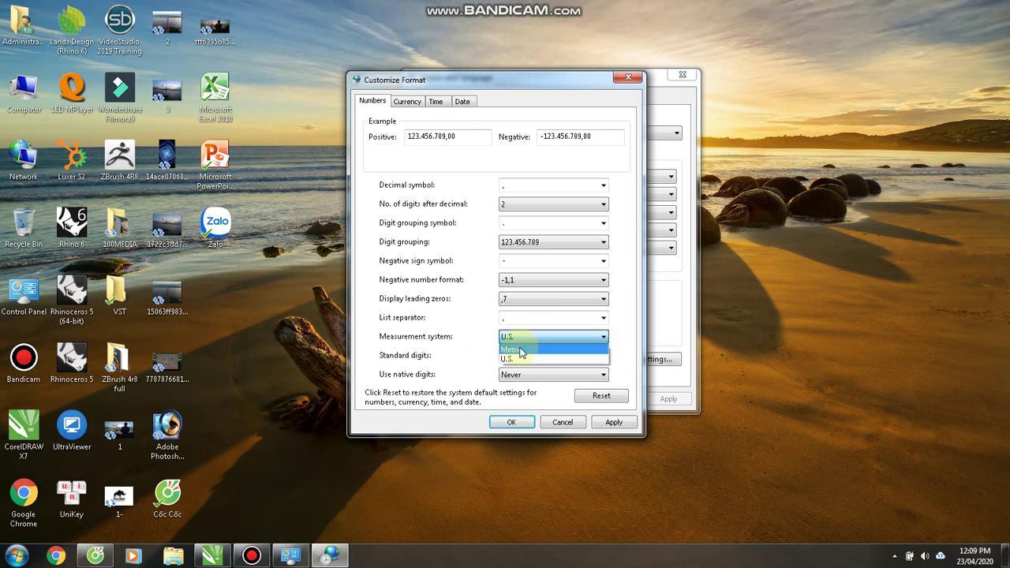
pyautogui.click(485, 361)
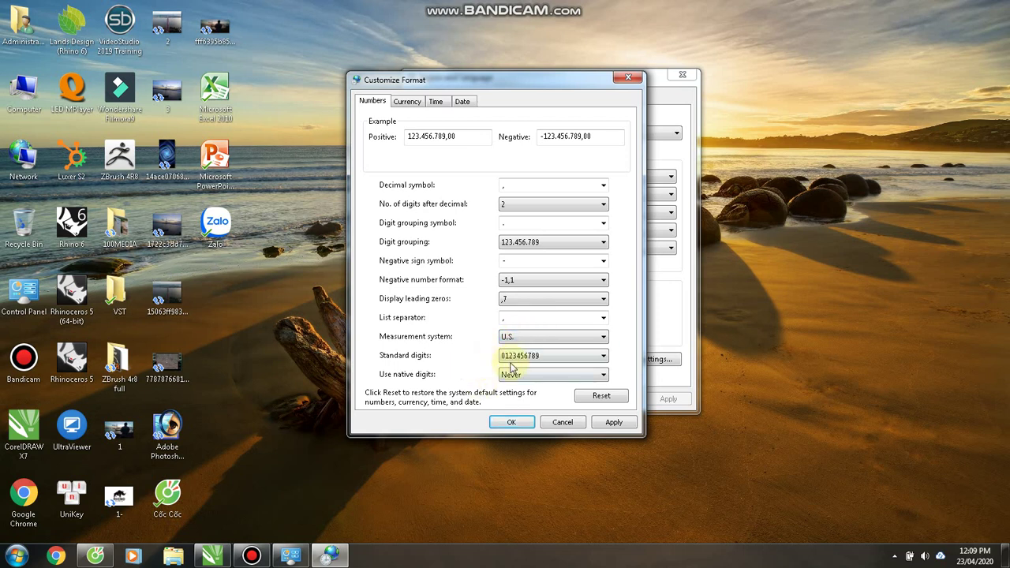
# - Check the standard and native digits choices, and confirm the customized format and the Region and Language settings
pyautogui.click(551, 360)
pyautogui.click(472, 362)
pyautogui.click(529, 379)
pyautogui.click(472, 362)
pyautogui.click(512, 423)
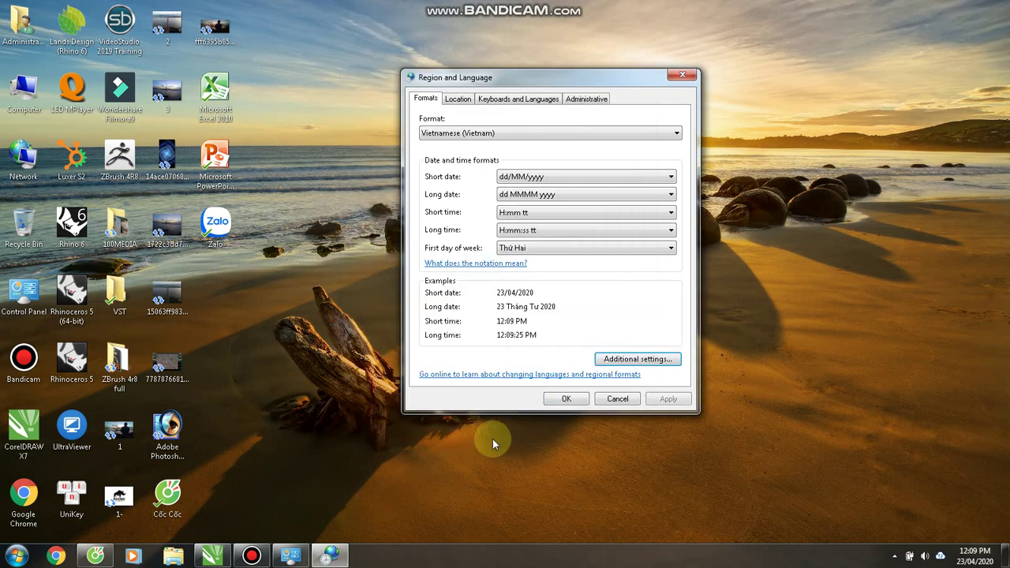
pyautogui.click(559, 400)
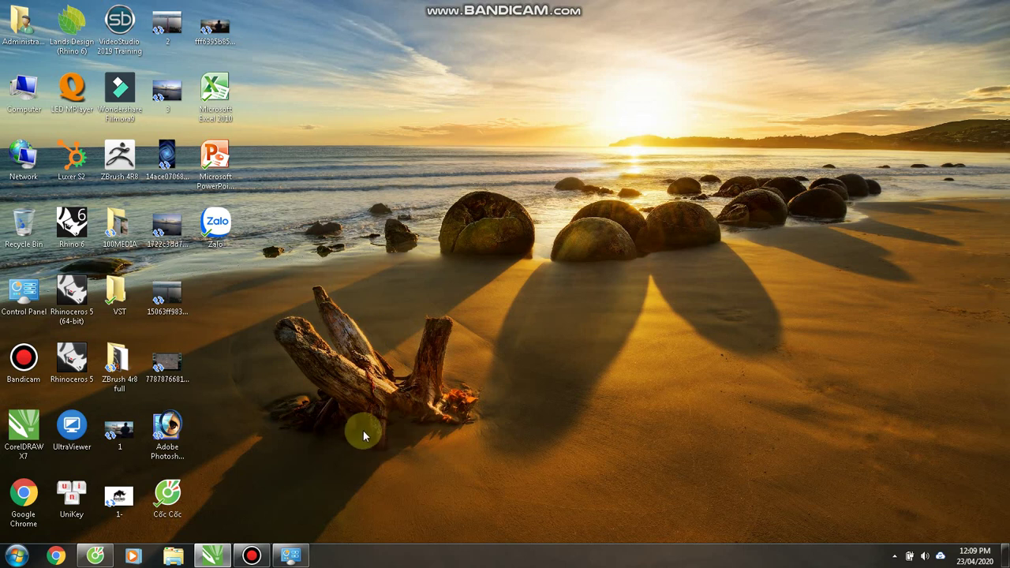
pyautogui.rightClick(427, 442)
pyautogui.click(436, 467)
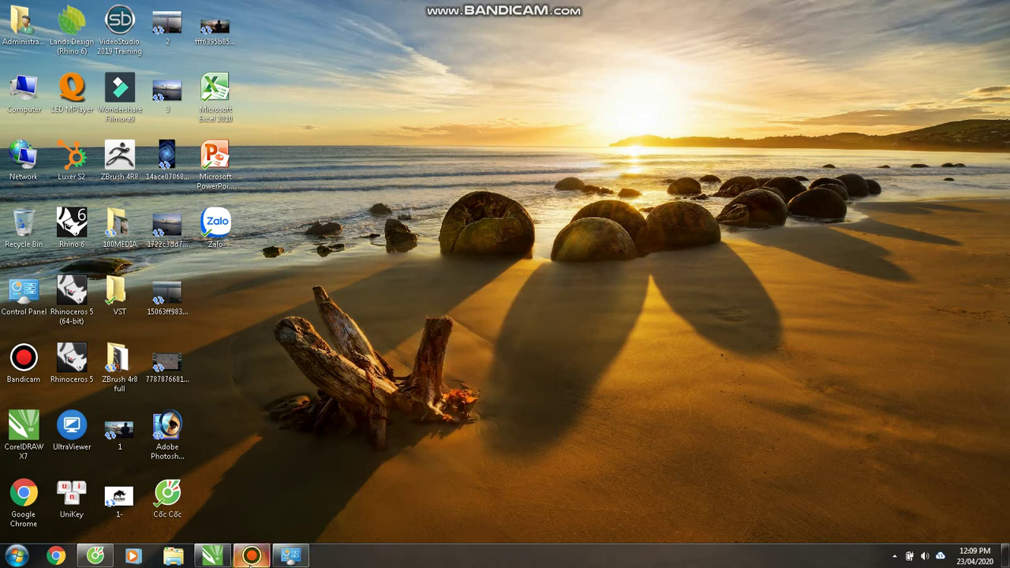
pyautogui.moveTo(251, 558)
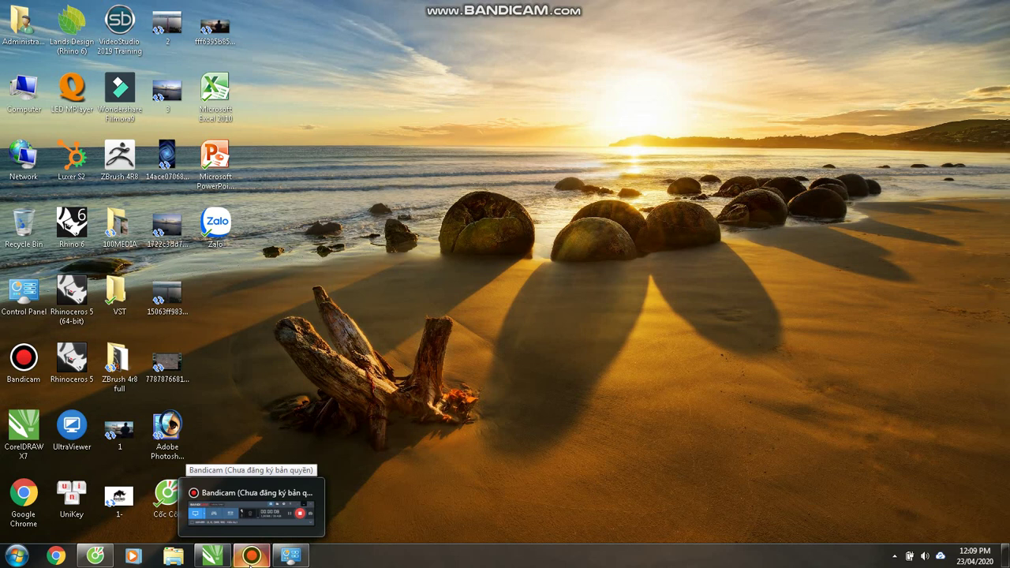
pyautogui.click(251, 513)
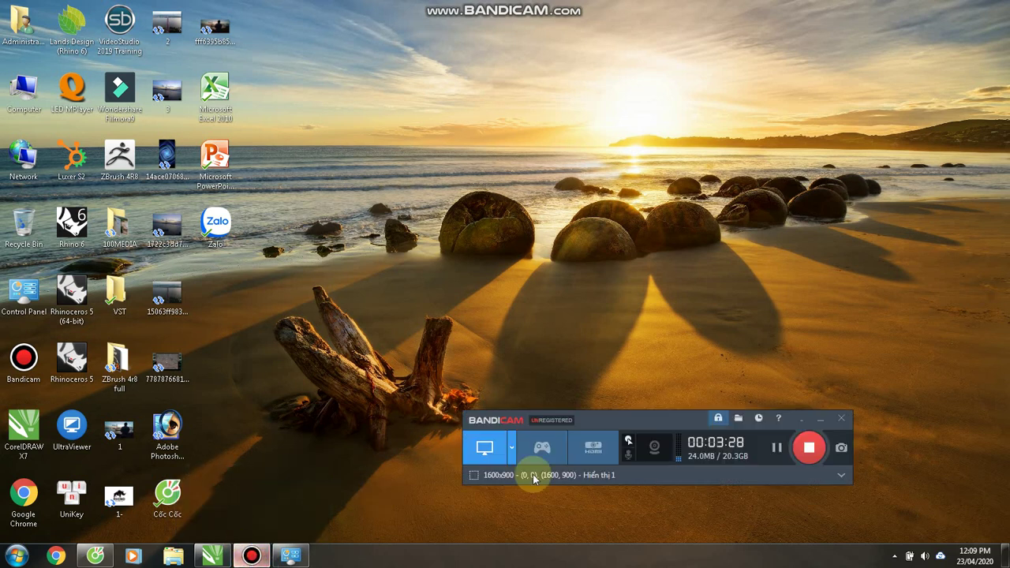